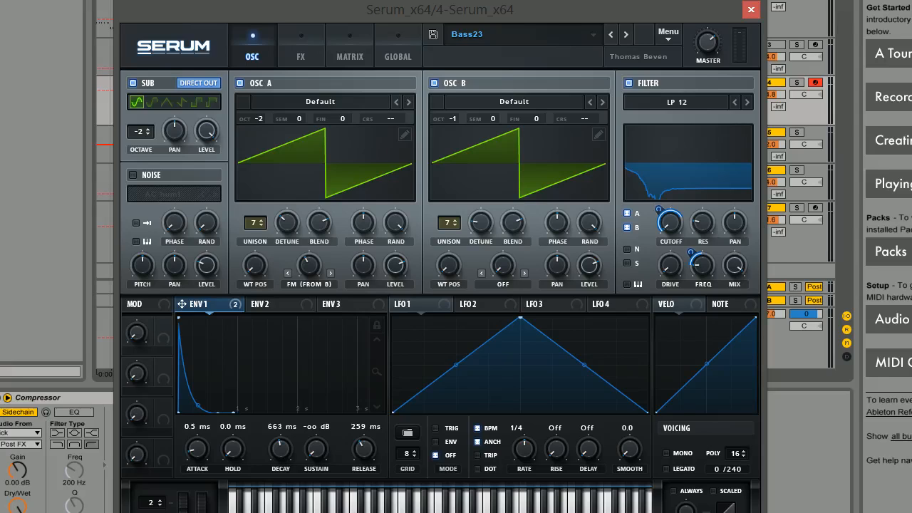
# Step: Play the arrangement to hear the Bass23 patch and watch its filter respond in the synth window, and stop playback
pyautogui.hotkey('alt', 'space')
pyautogui.press('c')
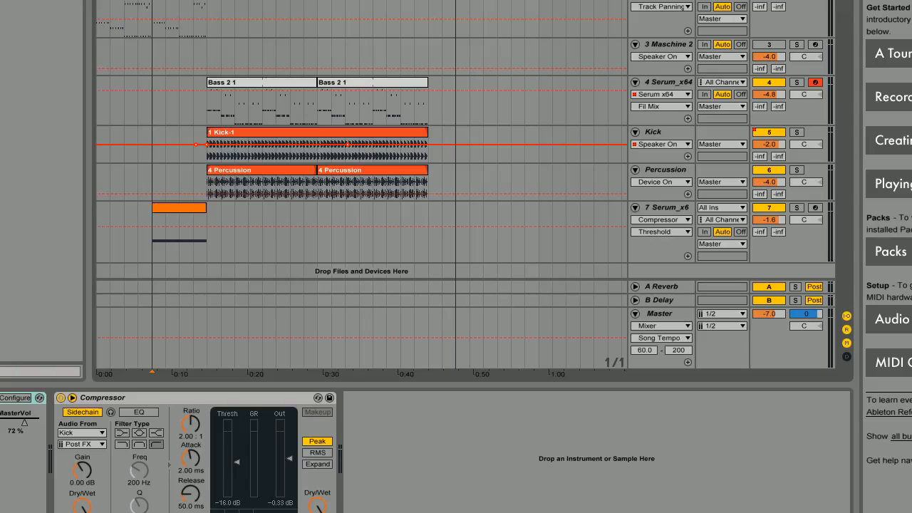
pyautogui.press('space')
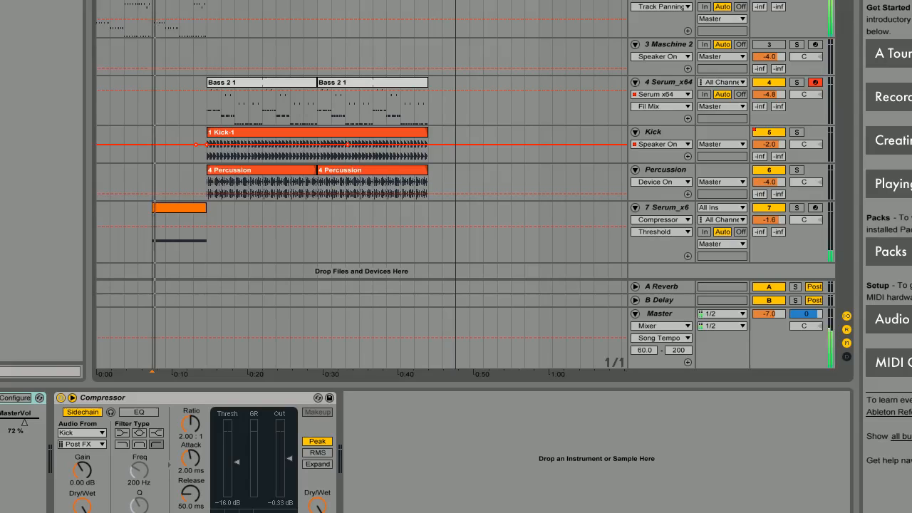
pyautogui.click(671, 115)
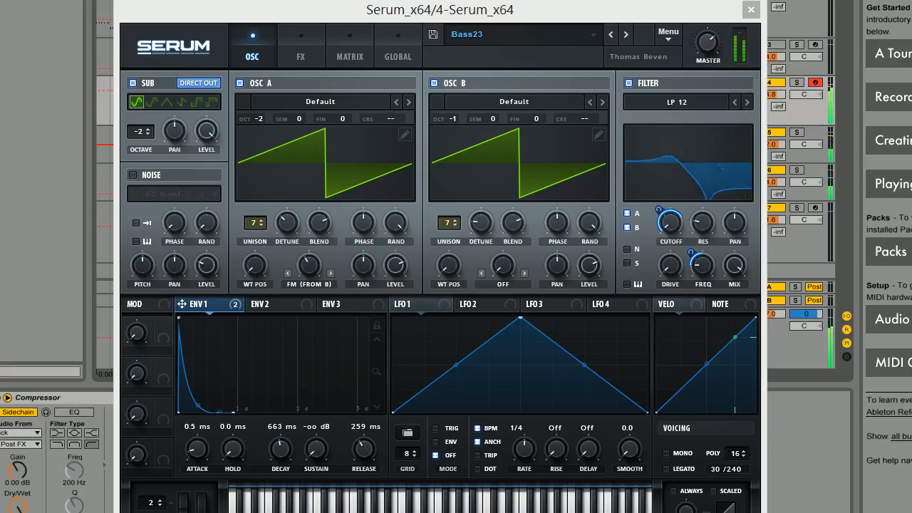
pyautogui.moveTo(657, 209); pyautogui.dragTo(656, 223)
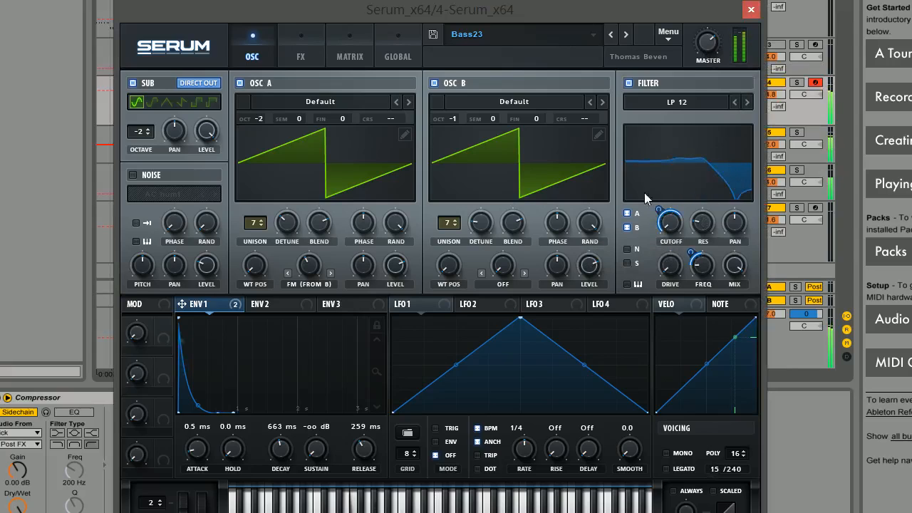
pyautogui.press('space')
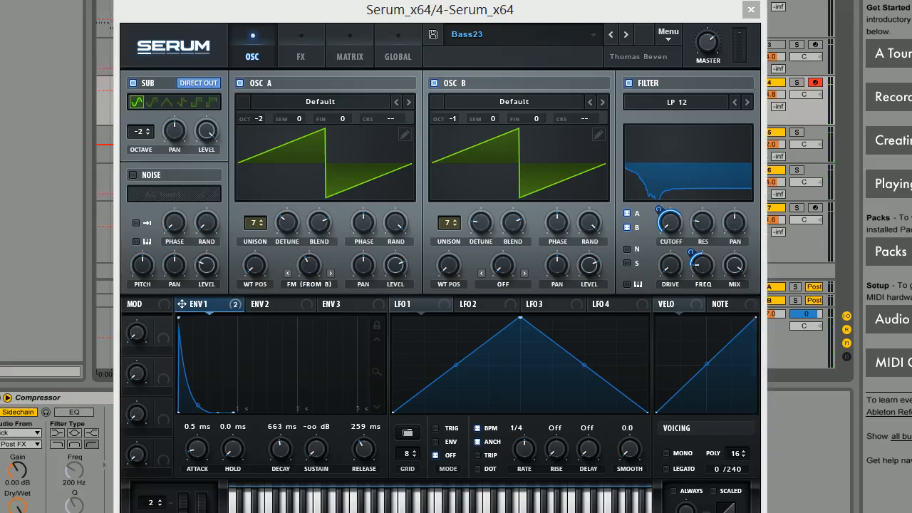
pyautogui.click(413, 3)
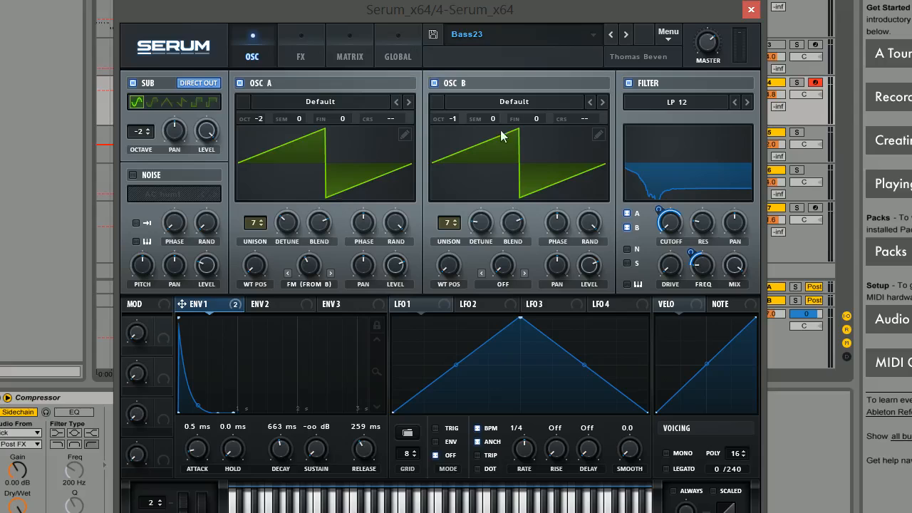
# Step: Reset the synth to the Init preset and solo the 4 Serum_x64 track
pyautogui.click(668, 37)
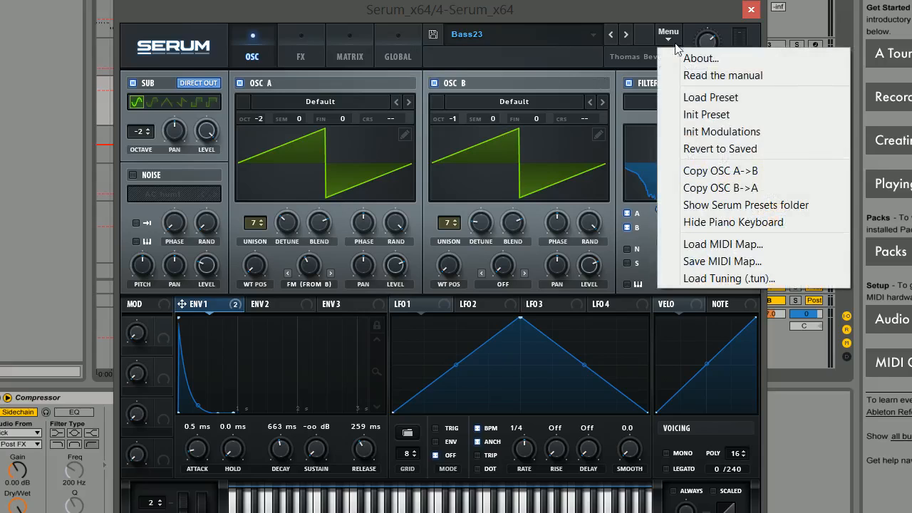
pyautogui.click(712, 116)
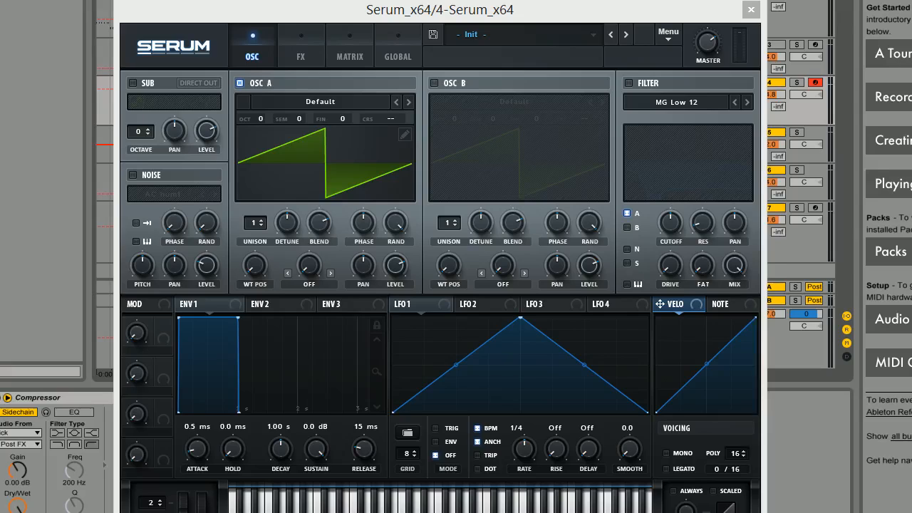
pyautogui.click(797, 82)
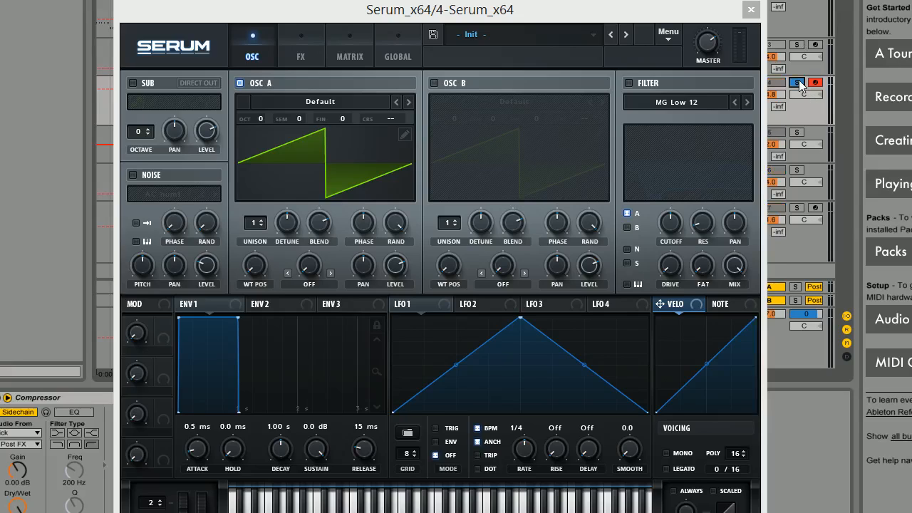
pyautogui.click(569, 11)
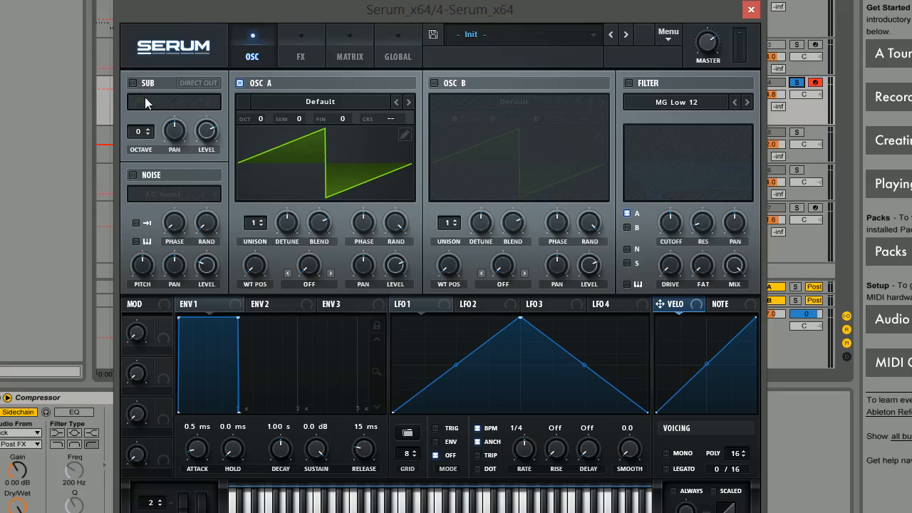
# Step: Enable the sub with direct output and OSC B, setting the octaves to -2 for the sub and OSC A and -1 for OSC B
pyautogui.click(133, 83)
pyautogui.moveTo(138, 131); pyautogui.dragTo(143, 153)
pyautogui.moveTo(261, 118); pyautogui.dragTo(273, 163)
pyautogui.click(434, 83)
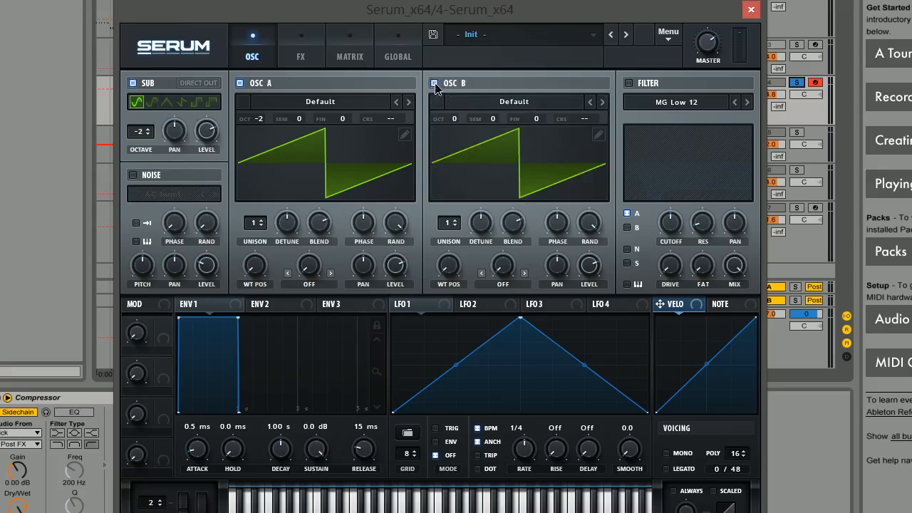
pyautogui.moveTo(452, 120)
pyautogui.mouseDown()
pyautogui.moveTo(459, 128)
pyautogui.moveTo(468, 121)
pyautogui.mouseUp()
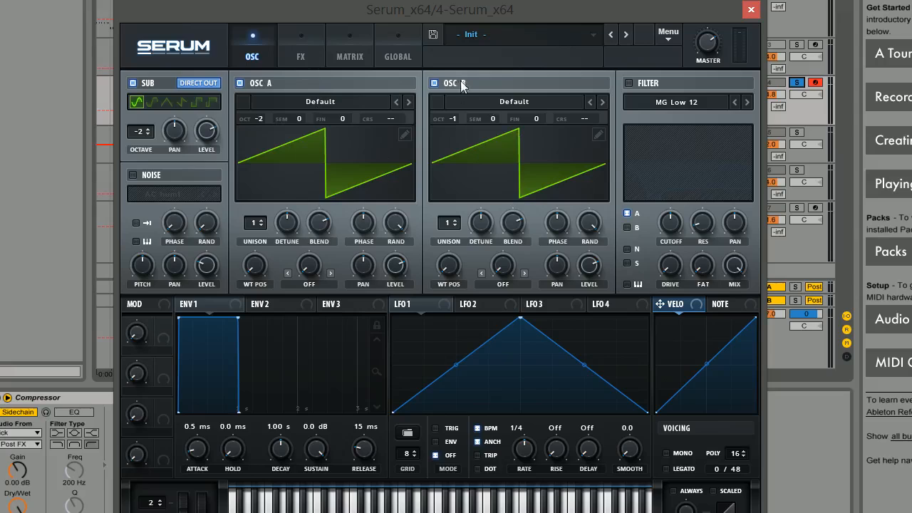
# Step: Set unison to 7 voices on both OSC A and OSC B and lower the detune of each slightly
pyautogui.moveTo(253, 222); pyautogui.dragTo(259, 161)
pyautogui.moveTo(285, 223); pyautogui.dragTo(279, 233)
pyautogui.moveTo(285, 224); pyautogui.dragTo(289, 227)
pyautogui.moveTo(448, 223); pyautogui.dragTo(452, 153)
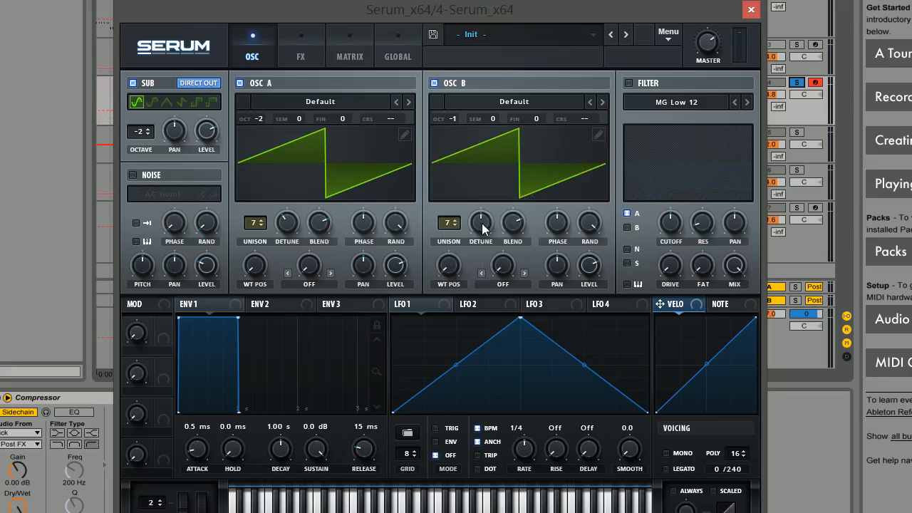
pyautogui.moveTo(483, 225); pyautogui.dragTo(471, 239)
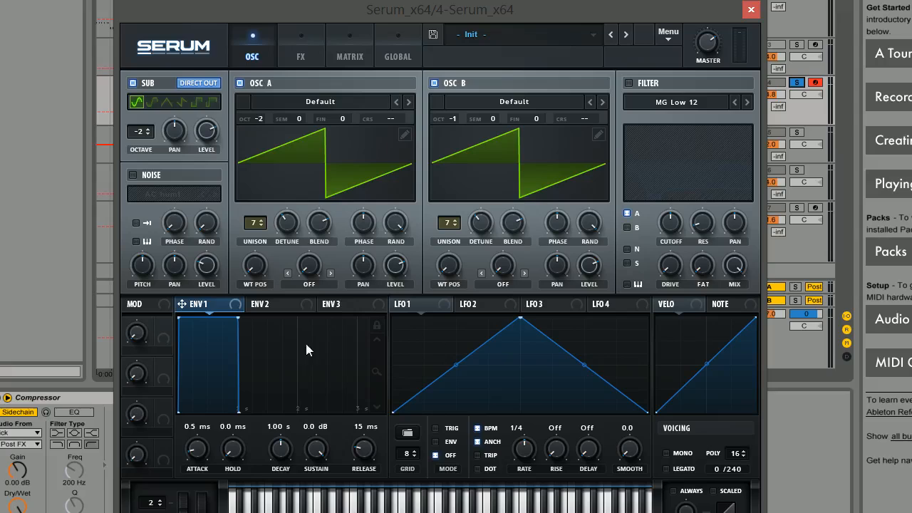
# Step: Shape ENV 1 into a steep pluck with 814 ms decay, -oo dB sustain and 150 ms release
pyautogui.moveTo(238, 319); pyautogui.dragTo(228, 414)
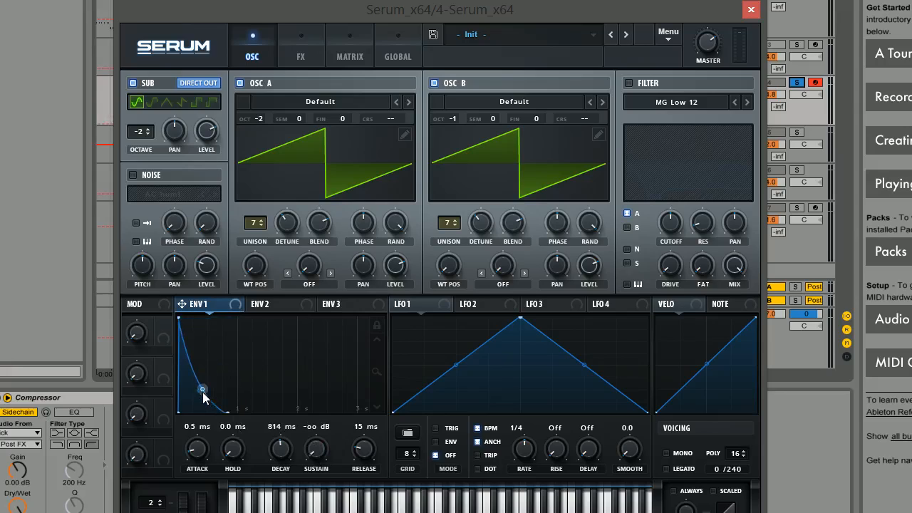
pyautogui.moveTo(202, 391); pyautogui.dragTo(198, 410)
pyautogui.moveTo(362, 455); pyautogui.dragTo(363, 446)
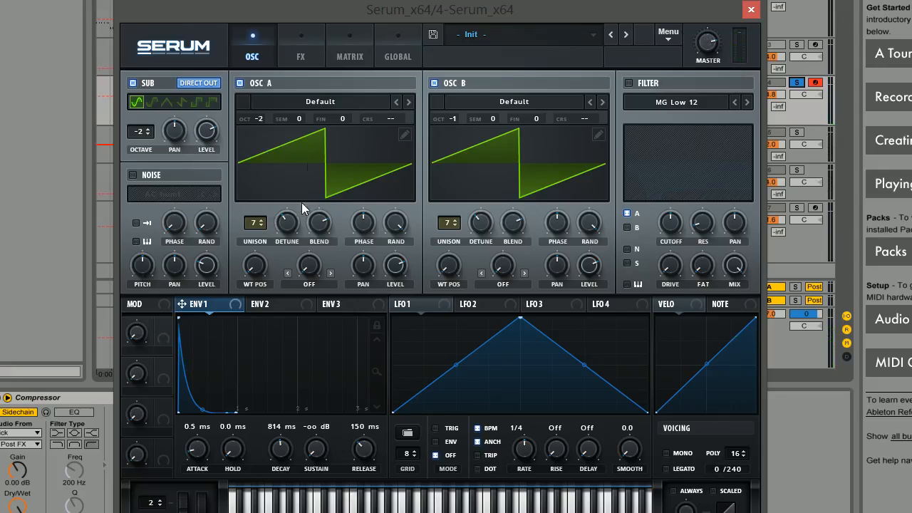
# Step: Enable the filter and choose the LP 12 type from the Multi filters
pyautogui.click(628, 83)
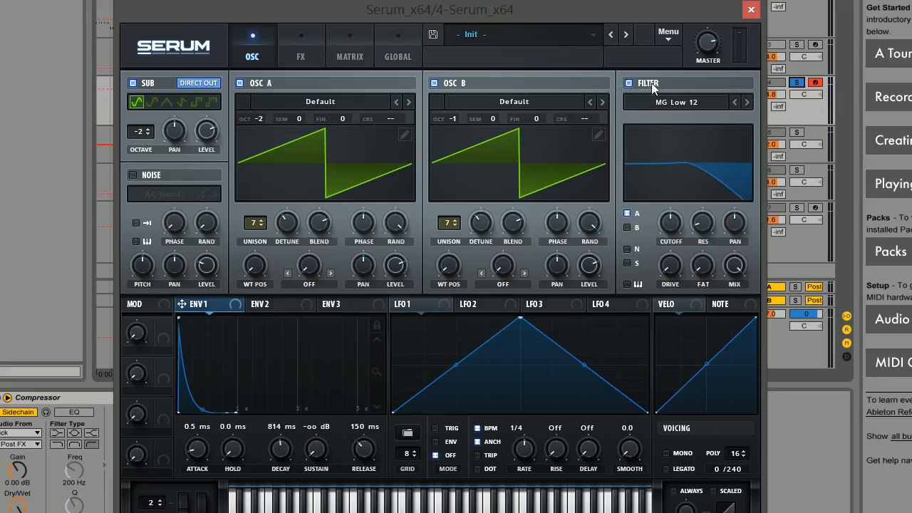
pyautogui.click(678, 102)
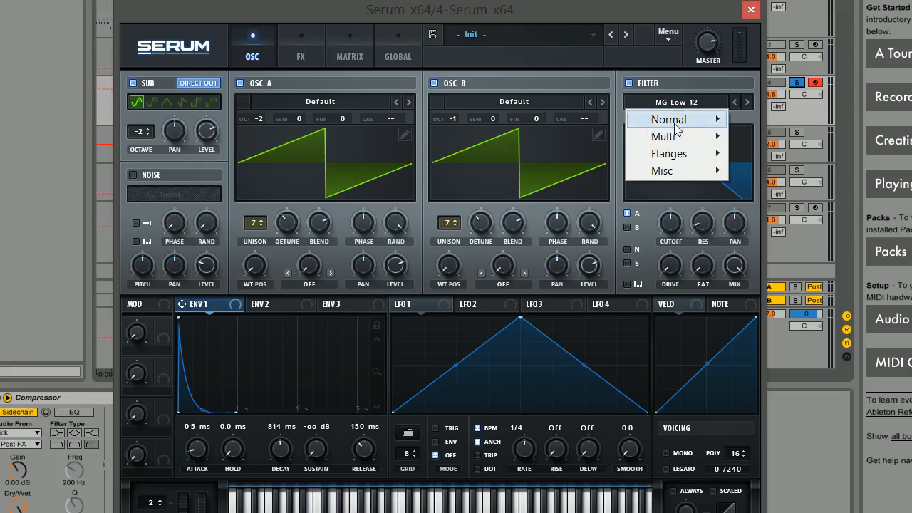
pyautogui.moveTo(676, 124)
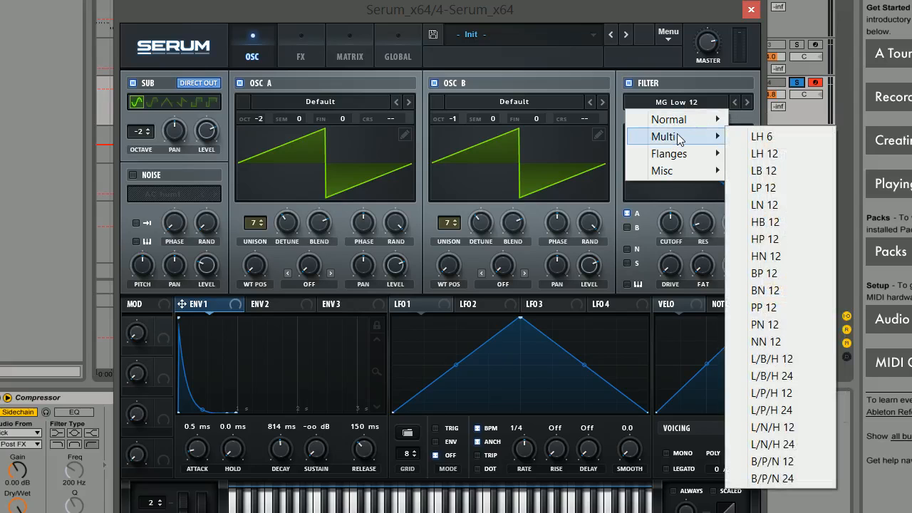
pyautogui.moveTo(684, 154)
pyautogui.moveTo(688, 172)
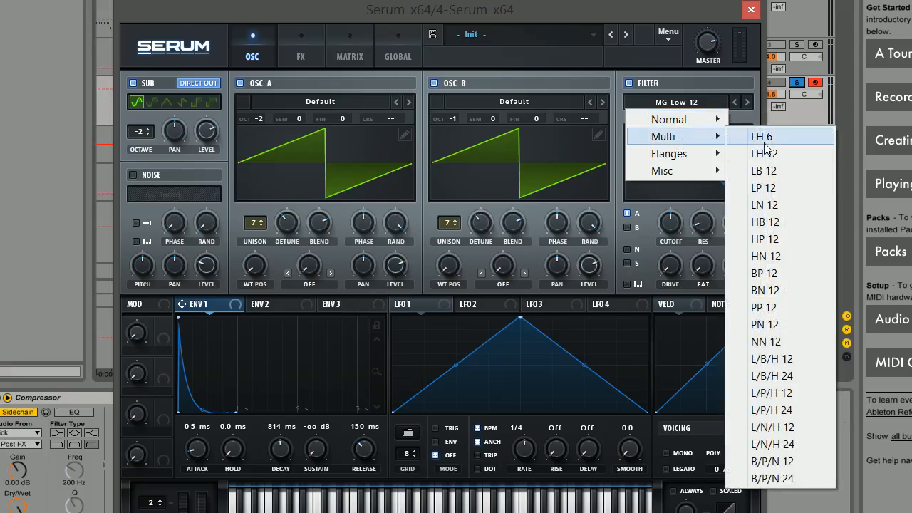
pyautogui.click(762, 188)
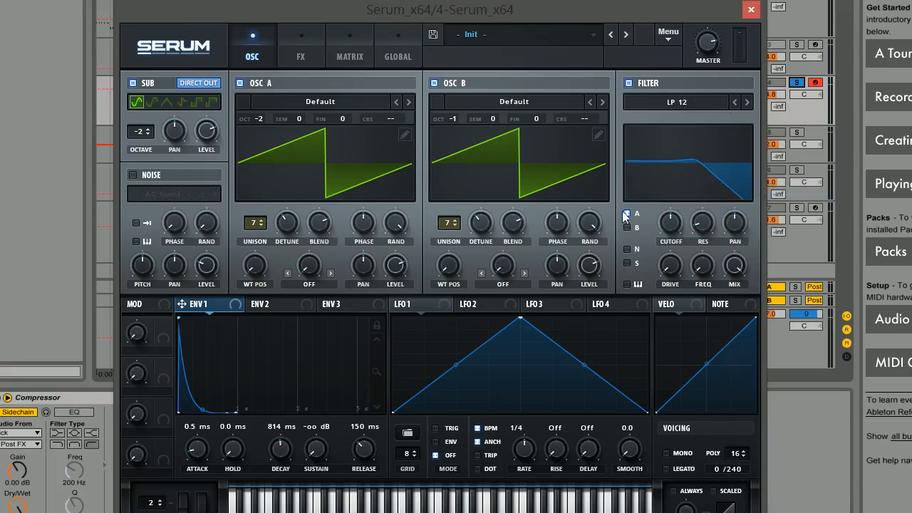
# Step: Lower the filter cutoff, routing OSC B through the filter and assigning ENV 1 to modulate the cutoff
pyautogui.moveTo(668, 221); pyautogui.dragTo(669, 239)
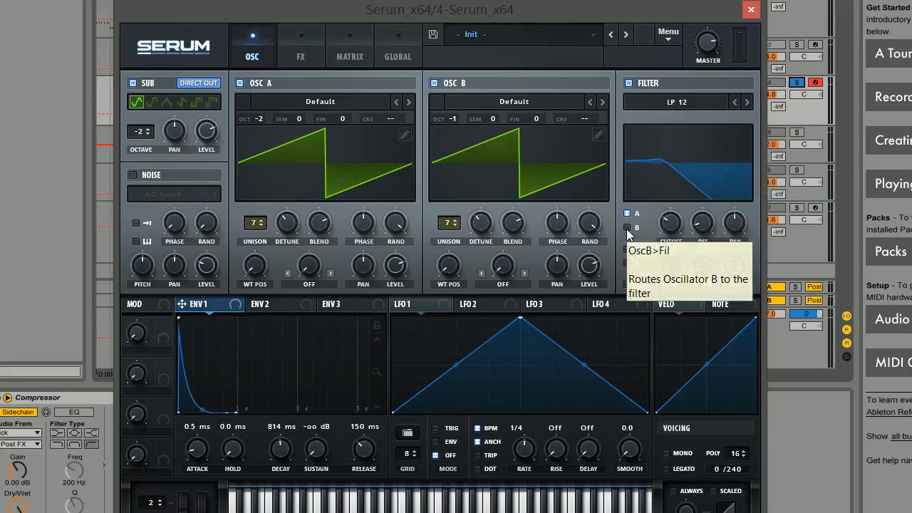
pyautogui.click(627, 228)
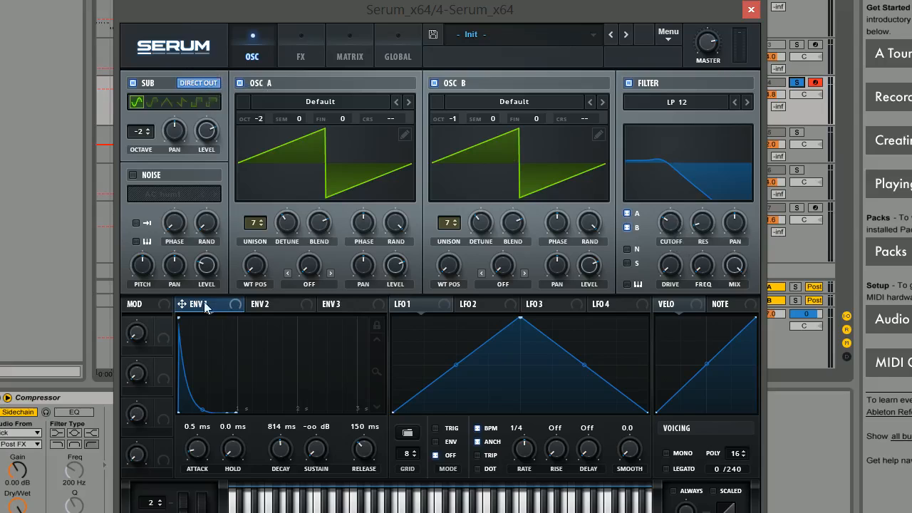
pyautogui.moveTo(183, 306); pyautogui.dragTo(685, 292)
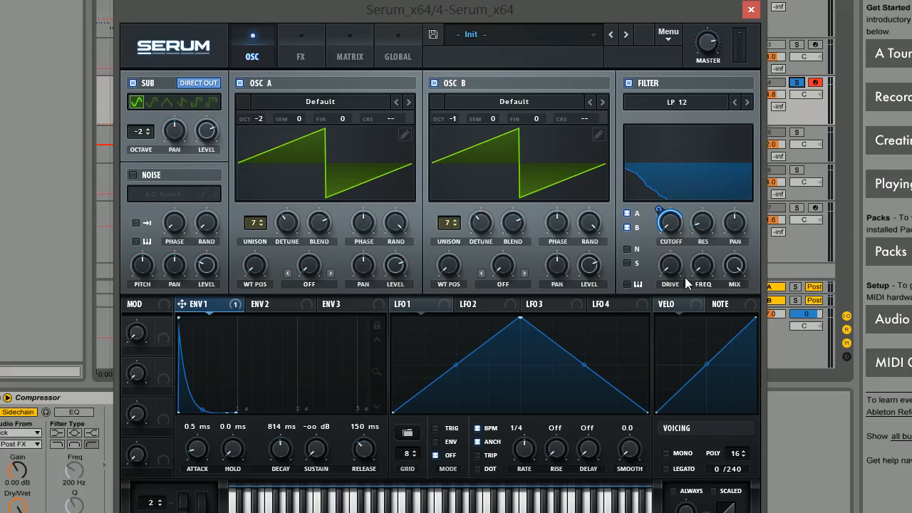
# Step: Try raising the filter's cutoff, resonance and FREQ to compare the shape of its two peaks
pyautogui.moveTo(671, 226); pyautogui.dragTo(669, 160)
pyautogui.moveTo(702, 226); pyautogui.dragTo(700, 200)
pyautogui.moveTo(705, 266); pyautogui.dragTo(681, 211)
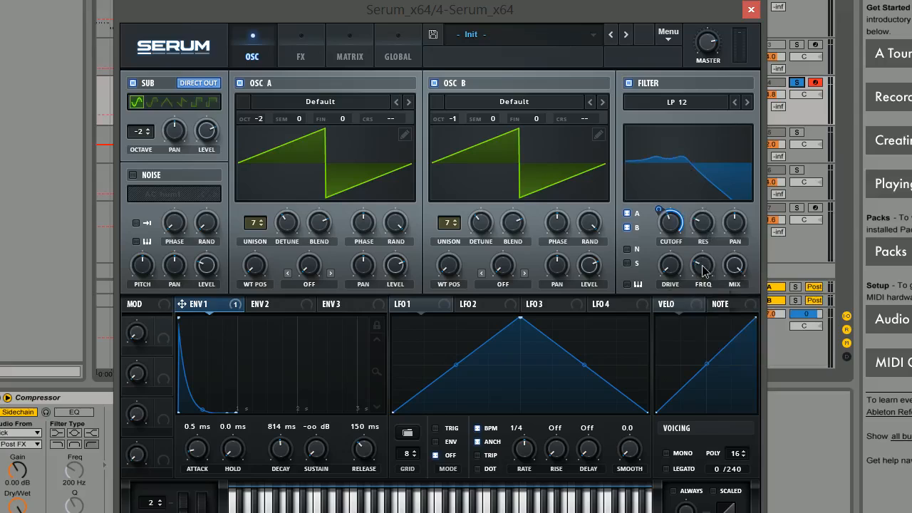
pyautogui.moveTo(701, 265); pyautogui.dragTo(711, 285)
# Step: Assign ENV 1 to modulate the filter's FREQ and set the filter resonance to 19%
pyautogui.moveTo(244, 305); pyautogui.dragTo(695, 256)
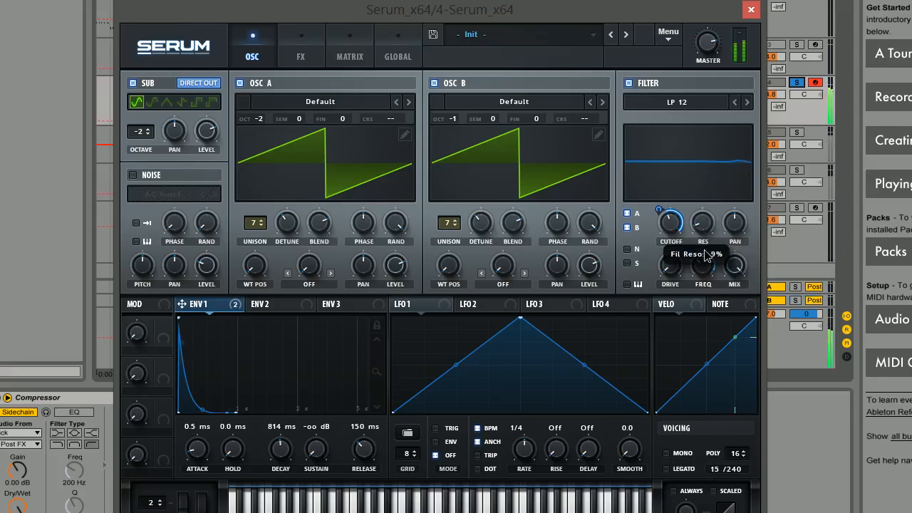
pyautogui.moveTo(705, 248); pyautogui.dragTo(663, 260)
pyautogui.moveTo(701, 228); pyautogui.dragTo(704, 194)
pyautogui.moveTo(707, 267)
pyautogui.mouseDown()
pyautogui.moveTo(715, 223)
pyautogui.moveTo(703, 271)
pyautogui.mouseUp()
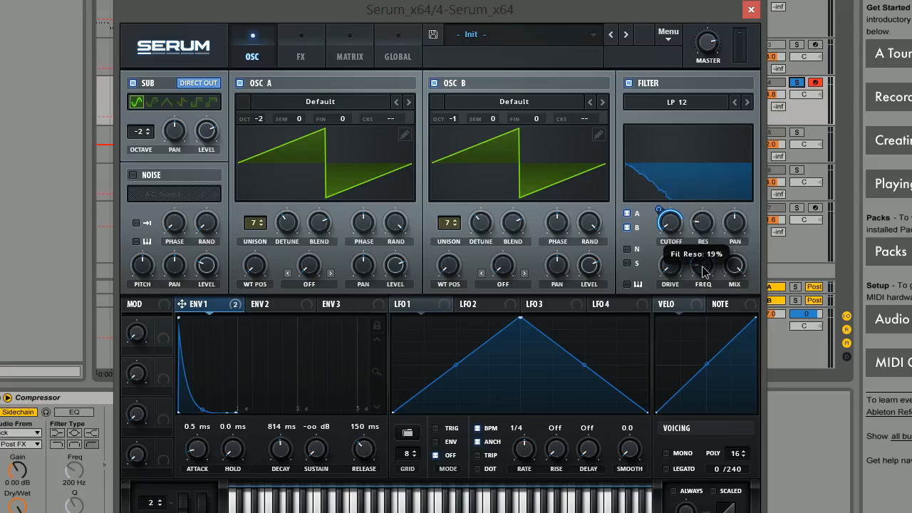
pyautogui.click(703, 223)
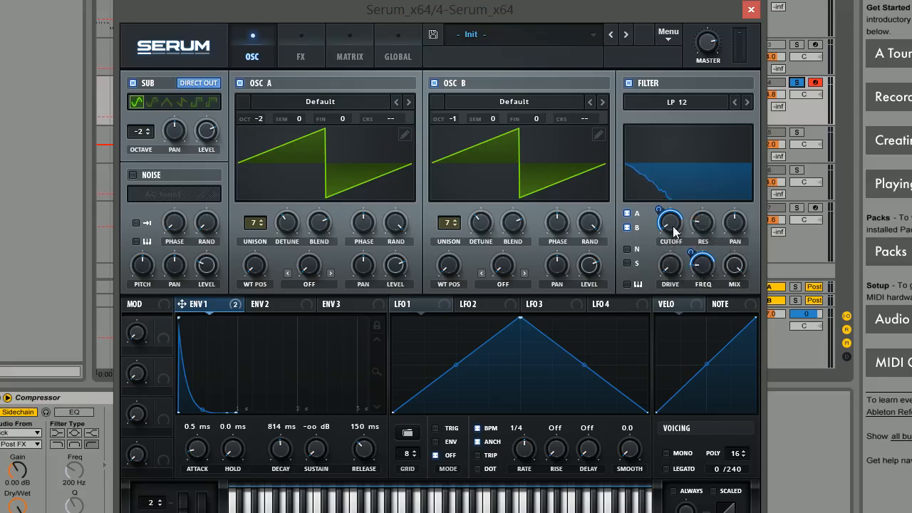
# Step: Sweep the filter's cutoff and FREQ up and back down to demonstrate how they move the two peaks
pyautogui.moveTo(673, 230); pyautogui.dragTo(677, 149)
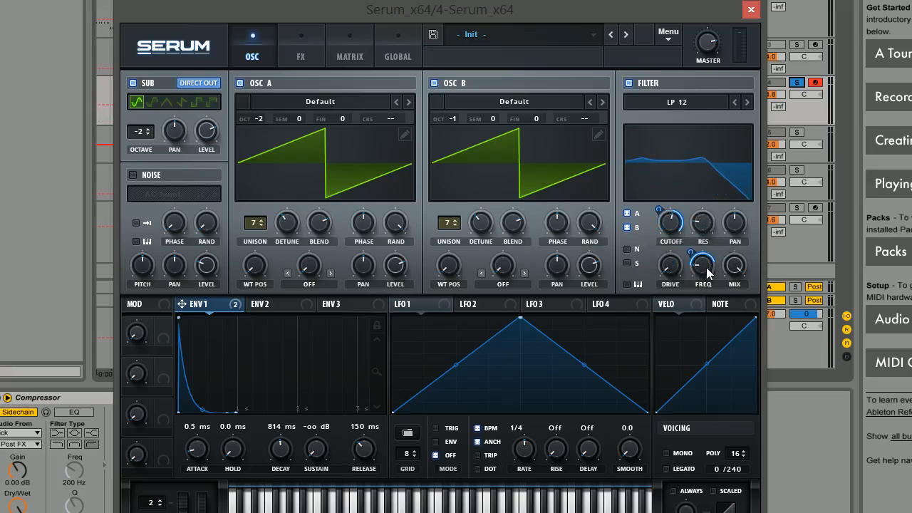
pyautogui.moveTo(707, 267); pyautogui.dragTo(712, 245)
pyautogui.moveTo(670, 225); pyautogui.dragTo(665, 318)
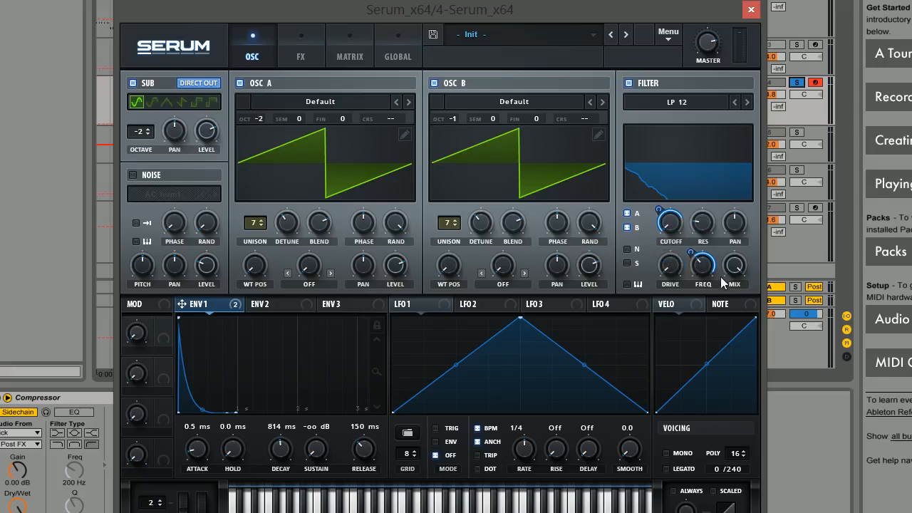
pyautogui.moveTo(706, 268); pyautogui.dragTo(702, 285)
# Step: Fine-tune the filter by slightly reducing its MIX amount
pyautogui.moveTo(674, 224); pyautogui.dragTo(703, 265)
pyautogui.moveTo(734, 268); pyautogui.dragTo(733, 265)
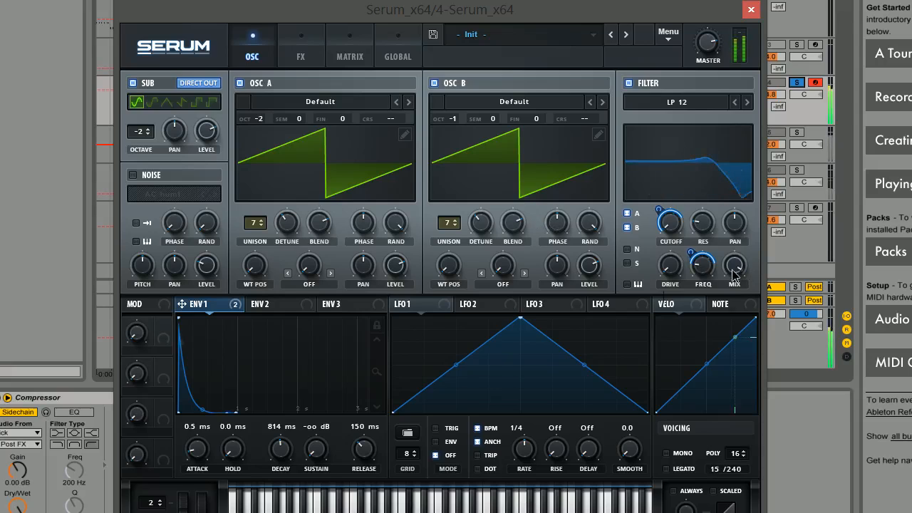
pyautogui.moveTo(734, 270)
pyautogui.mouseDown()
pyautogui.moveTo(738, 312)
pyautogui.moveTo(735, 263)
pyautogui.moveTo(732, 271)
pyautogui.mouseUp()
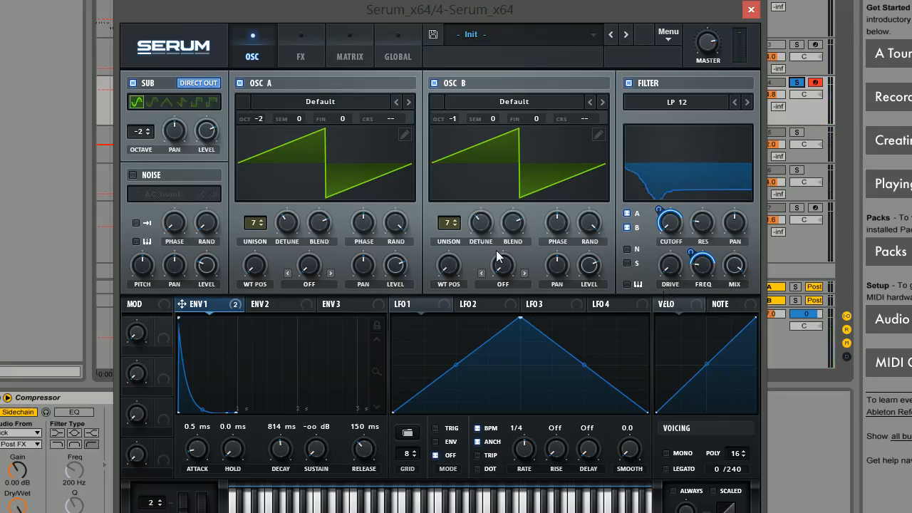
# Step: Add the Compressor effect to the patch and switch it to multiband mode
pyautogui.click(301, 50)
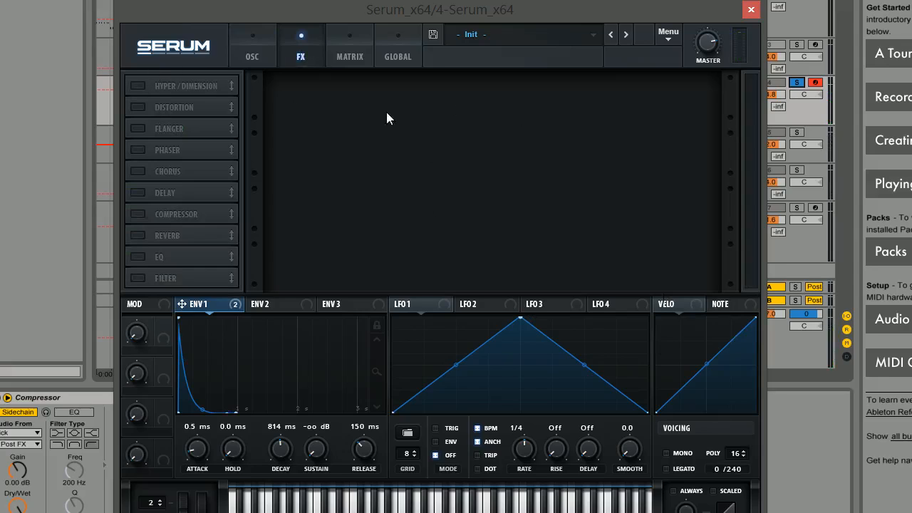
pyautogui.click(138, 214)
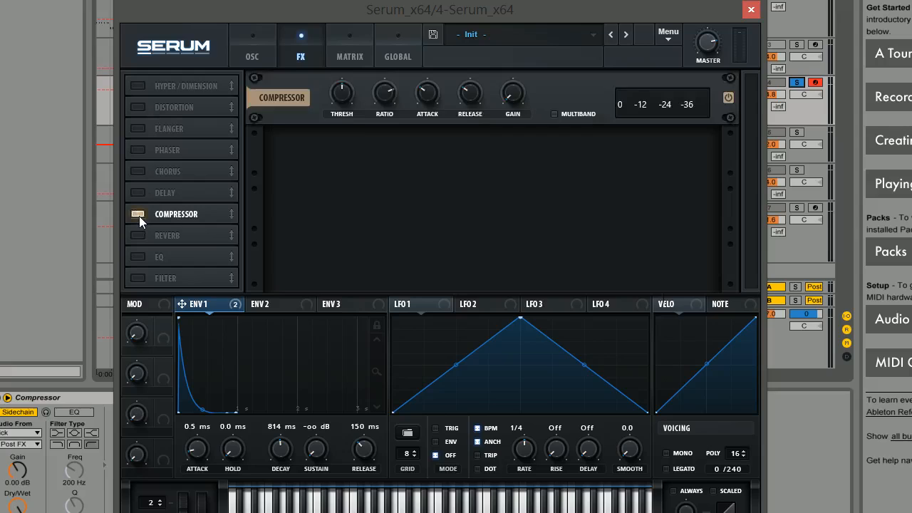
pyautogui.click(555, 116)
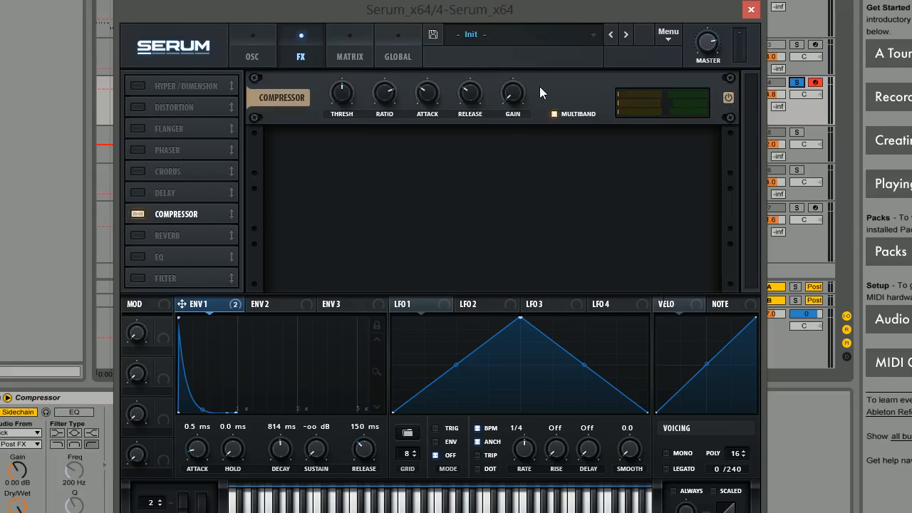
# Step: Raise the multiband compressor's makeup gain, trying a higher setting before settling on a moderate boost
pyautogui.moveTo(510, 99); pyautogui.dragTo(512, 62)
pyautogui.moveTo(515, 103)
pyautogui.mouseDown()
pyautogui.moveTo(517, 0)
pyautogui.moveTo(529, 52)
pyautogui.moveTo(525, 99)
pyautogui.moveTo(514, 100)
pyautogui.mouseUp()
pyautogui.click(261, 46)
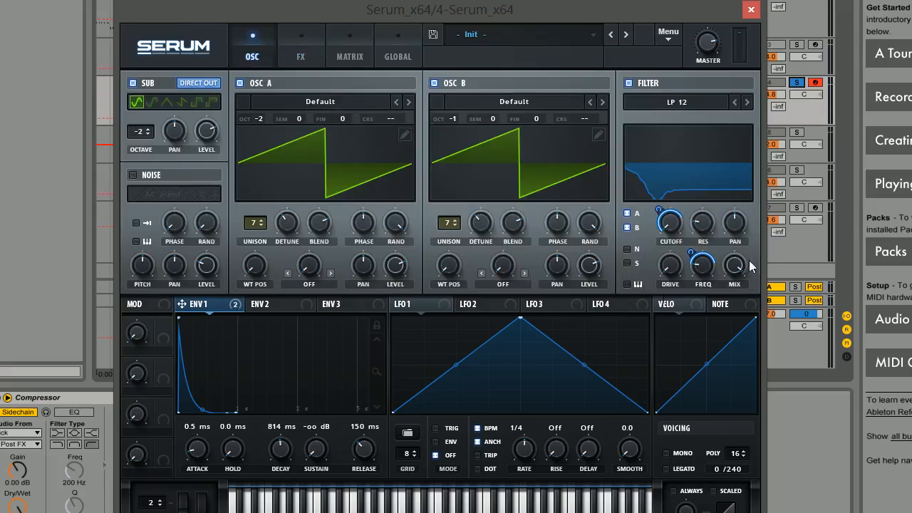
pyautogui.click(303, 52)
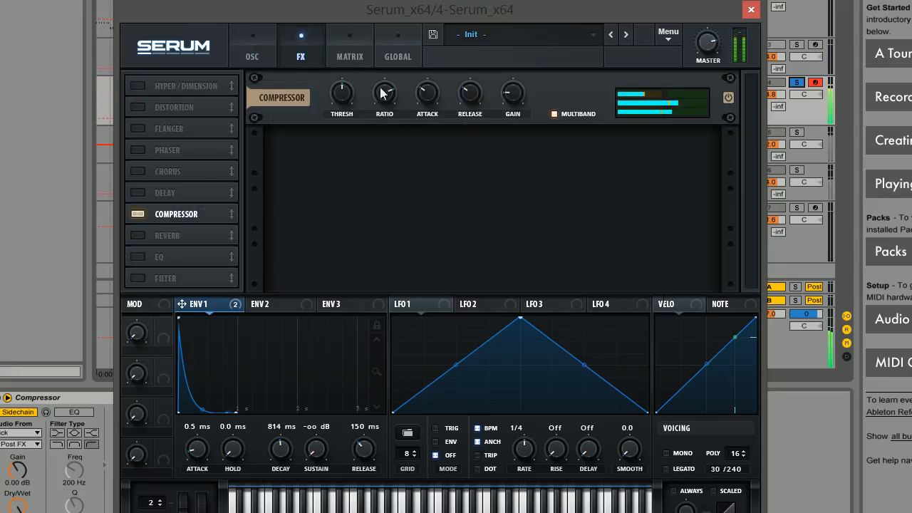
pyautogui.moveTo(513, 92); pyautogui.dragTo(513, 75)
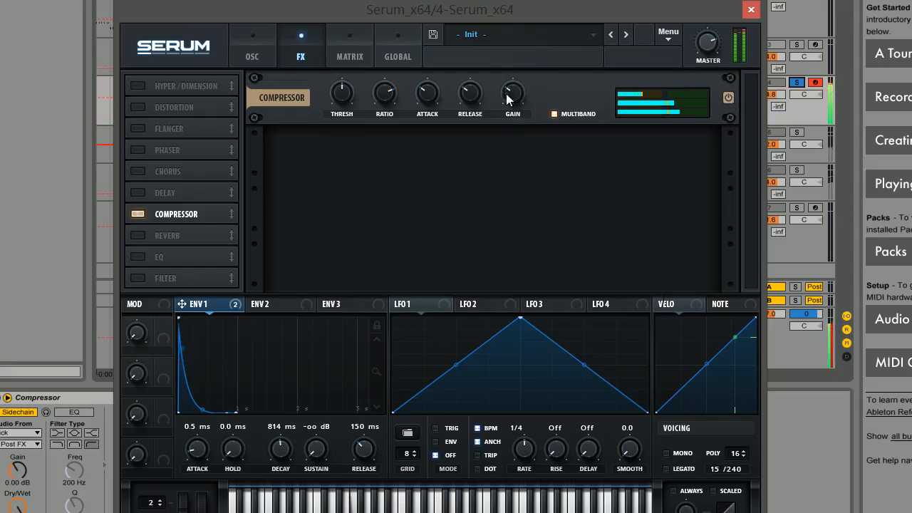
pyautogui.moveTo(510, 110); pyautogui.dragTo(510, 167)
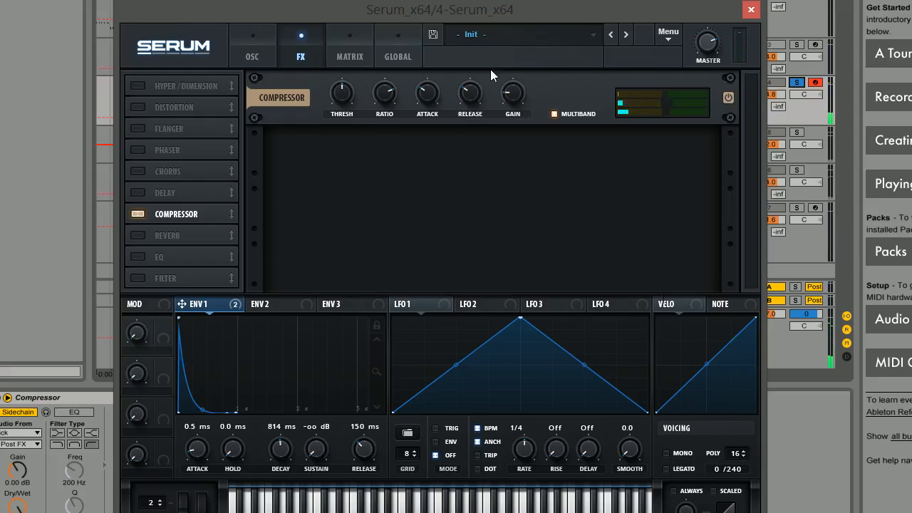
# Step: Enable the Hyper/Dimension effect ahead of the compressor, keeping its default settings
pyautogui.click(249, 52)
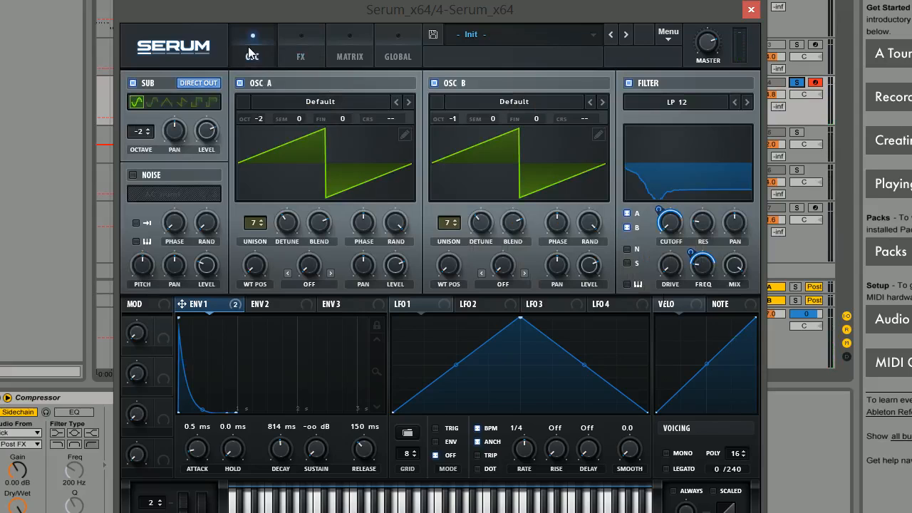
pyautogui.click(305, 47)
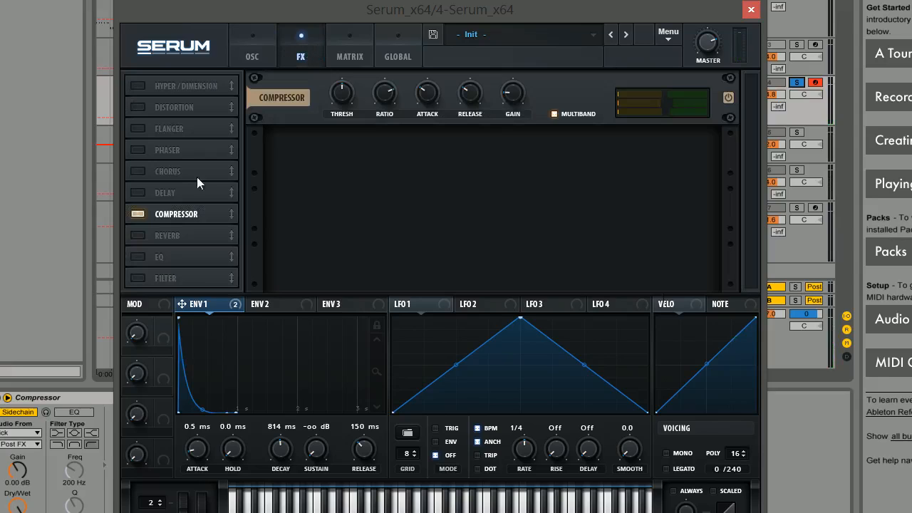
pyautogui.click(137, 85)
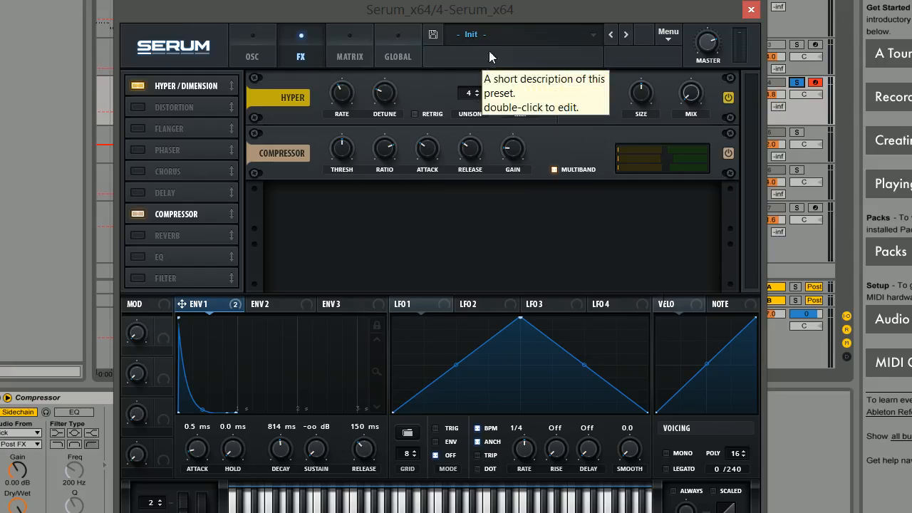
pyautogui.click(257, 53)
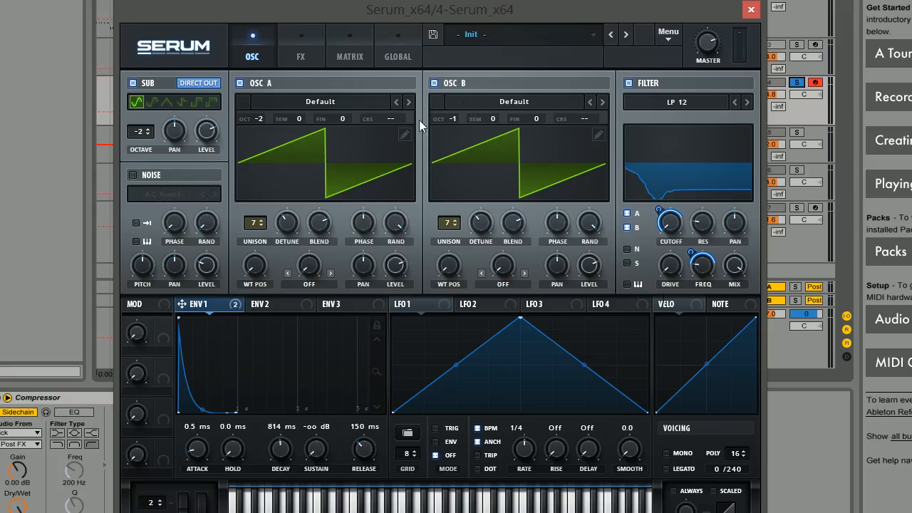
pyautogui.click(290, 45)
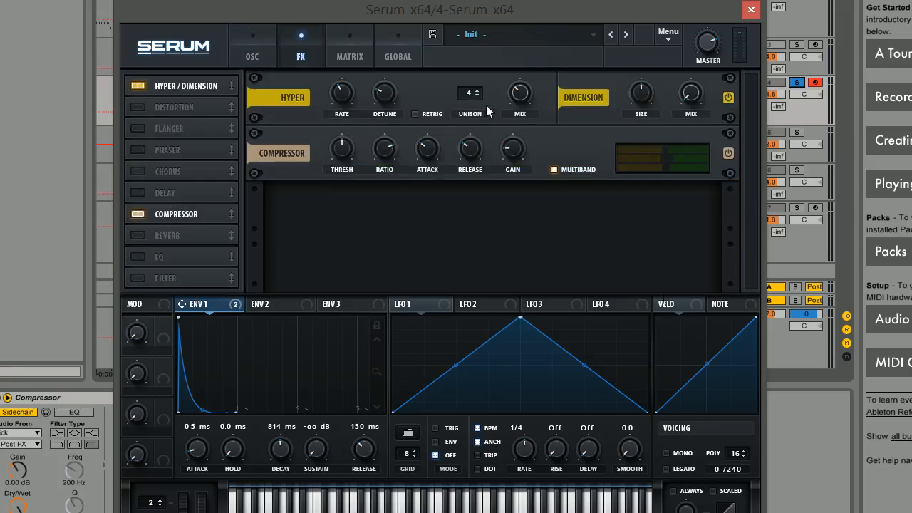
# Step: Lengthen the ENV 1 decay to 852 ms
pyautogui.click(259, 52)
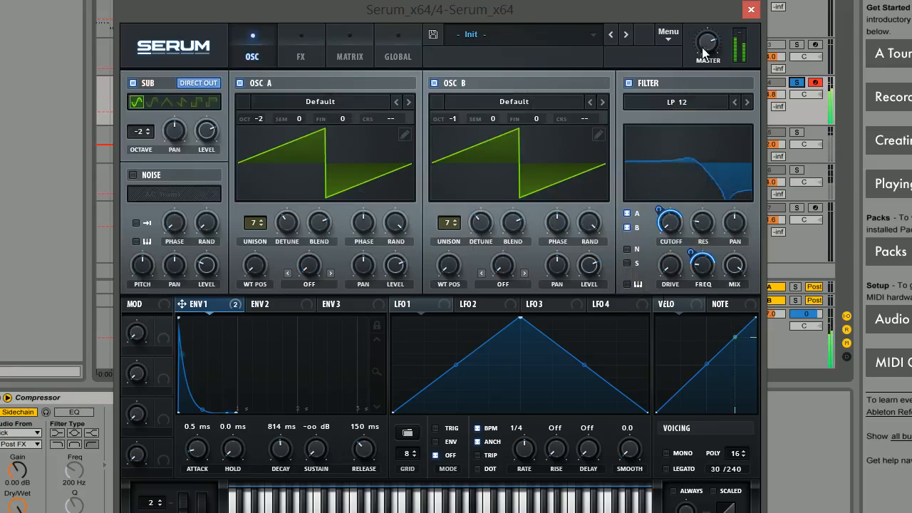
pyautogui.moveTo(702, 47)
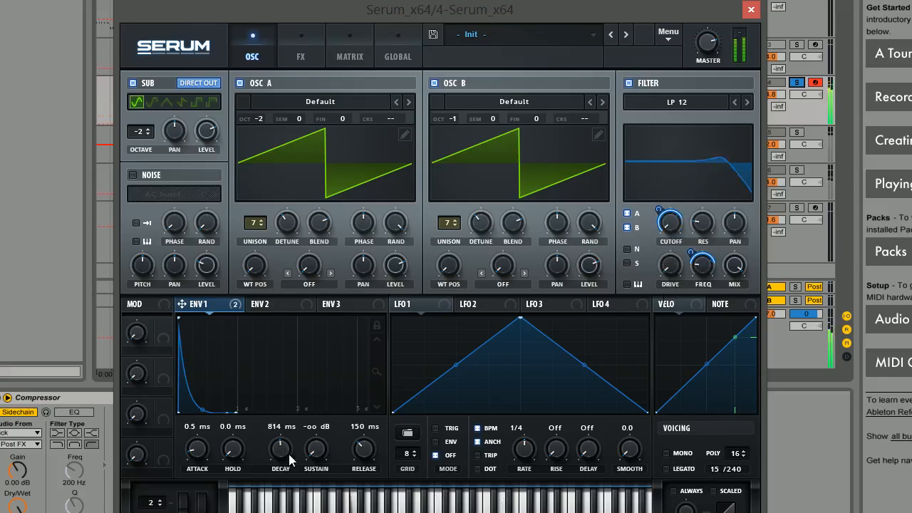
pyautogui.moveTo(282, 459)
pyautogui.mouseDown()
pyautogui.moveTo(277, 440)
pyautogui.moveTo(279, 450)
pyautogui.mouseUp()
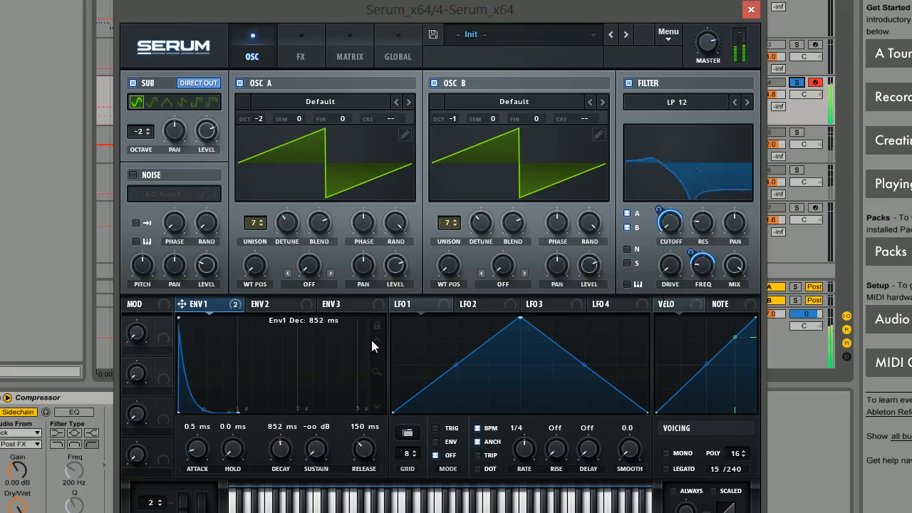
pyautogui.click(302, 50)
pyautogui.click(257, 57)
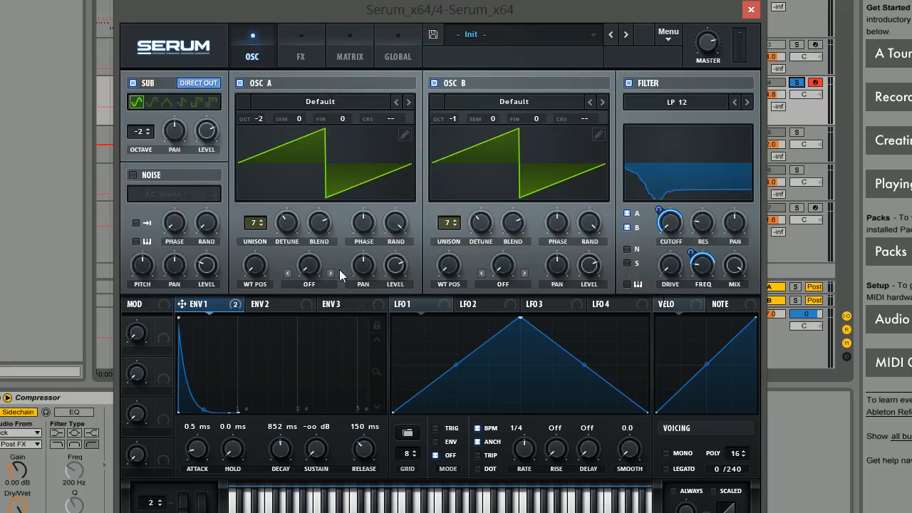